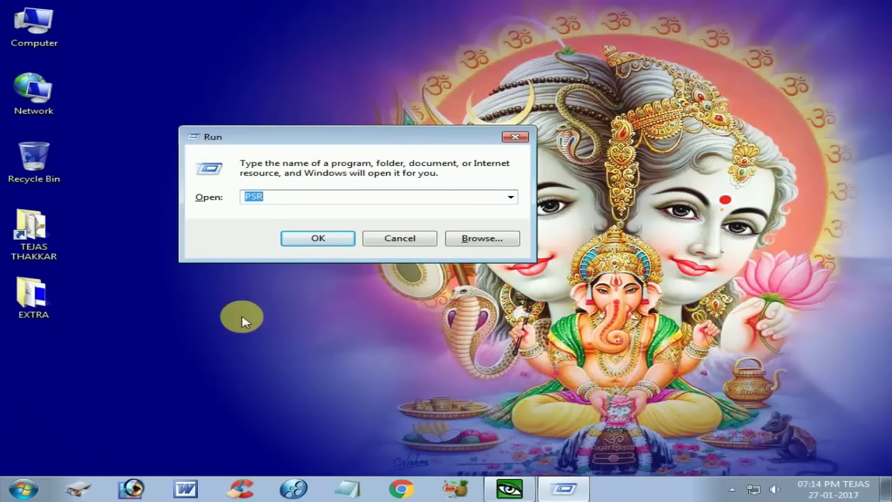
- Launch Problem Steps Recorder with the PSR command, move its window inward on the desktop, and start a recording
{"action": "type", "text": "PS"}
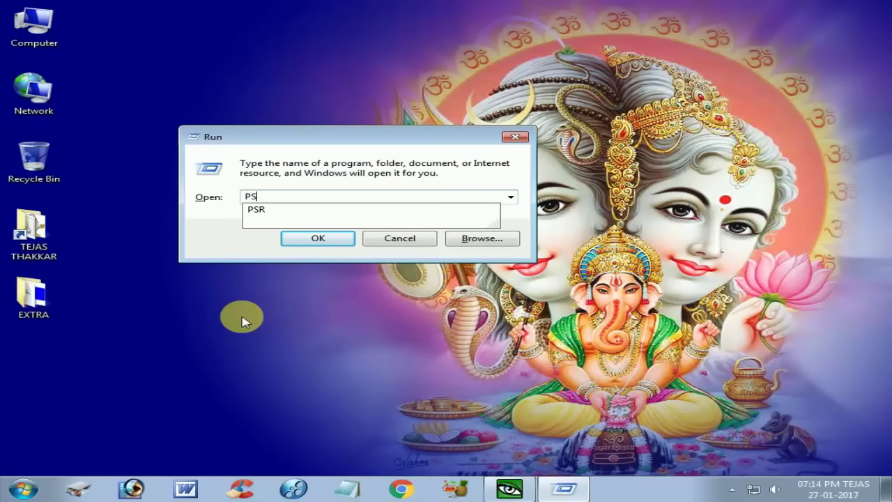
{"action": "type", "text": "R"}
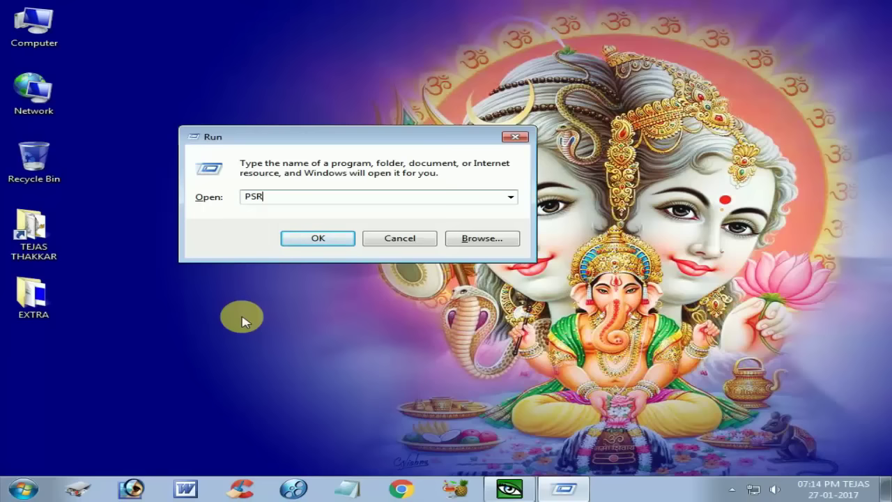
{"action": "key", "text": "Return"}
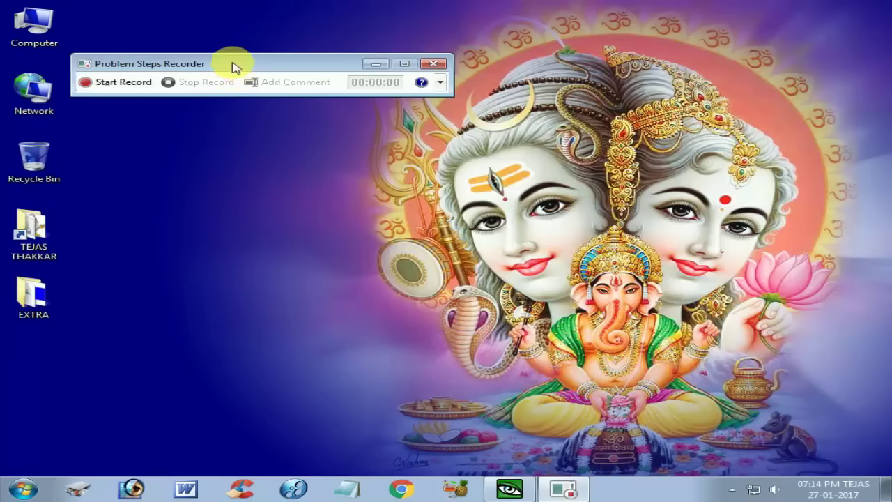
{"action": "left_click_drag", "start_coordinate": [233, 66], "coordinate": [307, 128]}
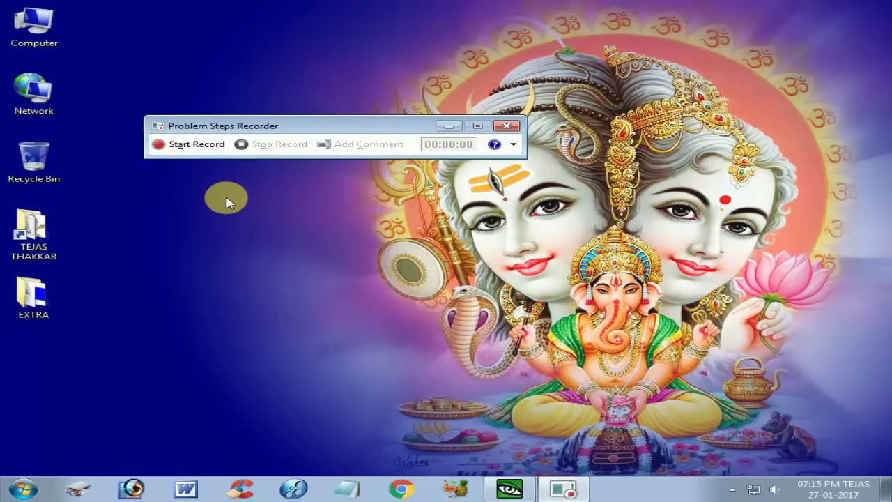
{"action": "left_click", "coordinate": [194, 148]}
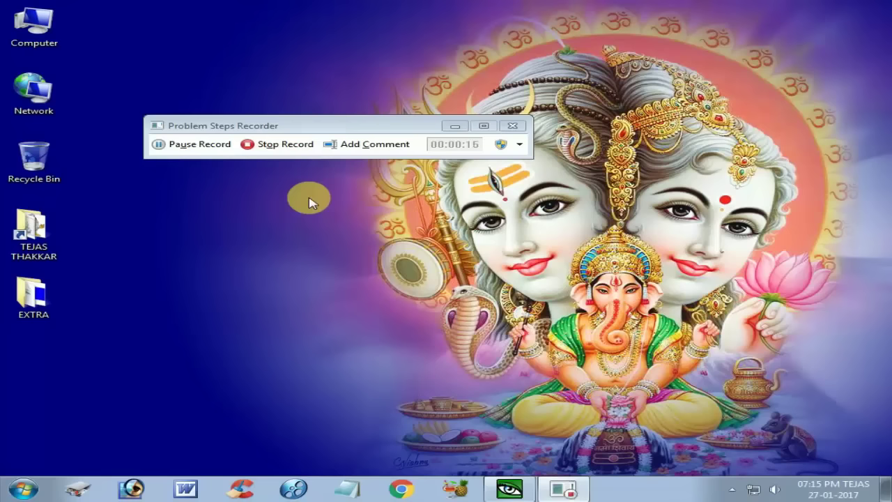
- Launch Notepad with the NOTEPAD run command and move the recorder window clear of the blank document
{"action": "key", "text": "super+r"}
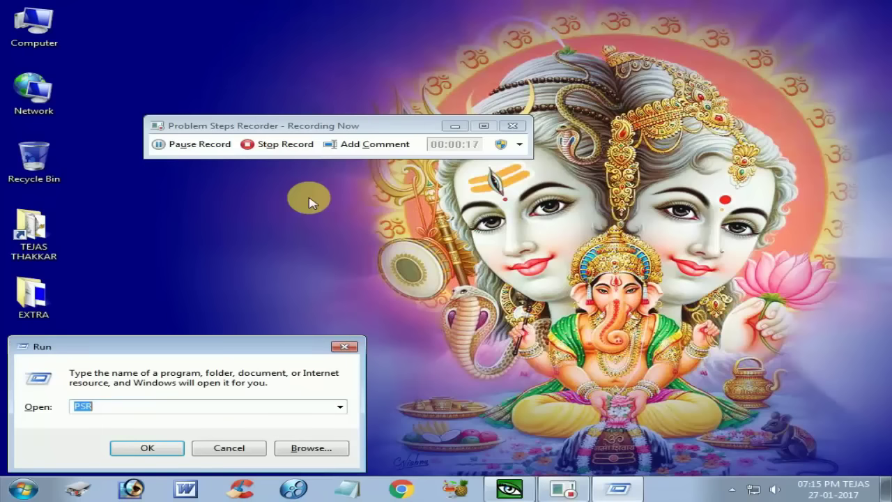
{"action": "type", "text": "NOTEPAD"}
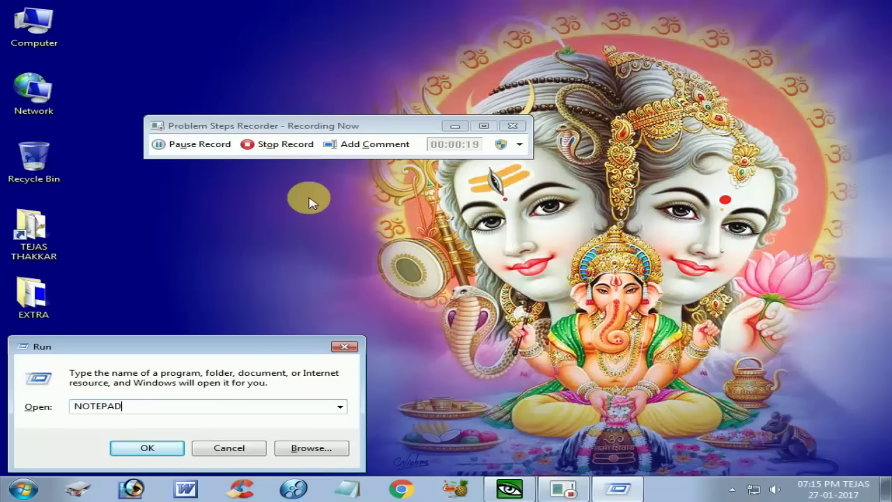
{"action": "key", "text": "Return"}
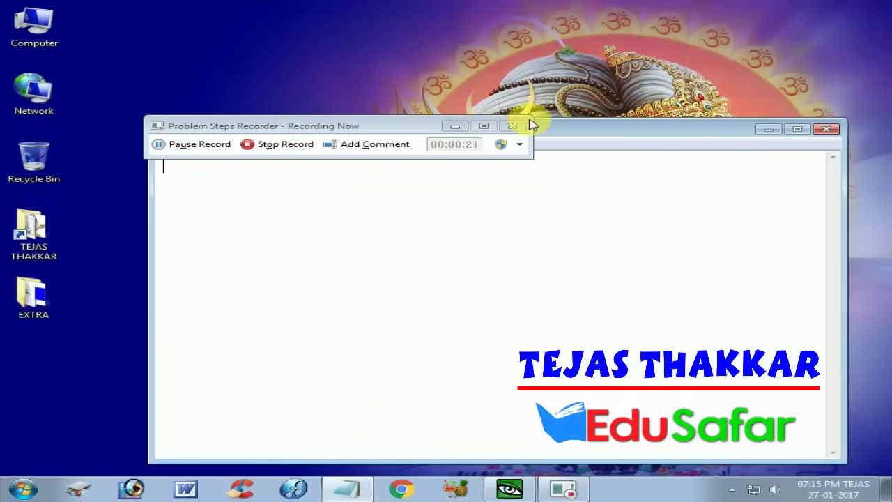
{"action": "left_click_drag", "start_coordinate": [432, 129], "coordinate": [365, 40]}
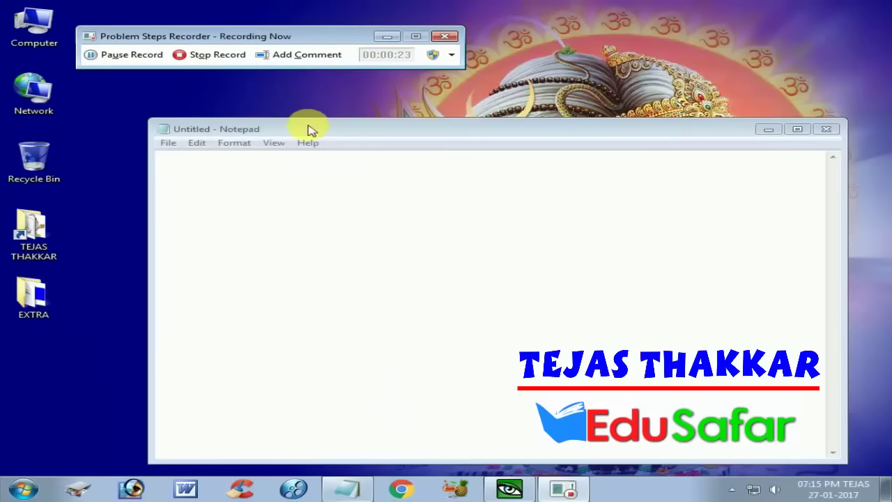
{"action": "left_click", "coordinate": [209, 210]}
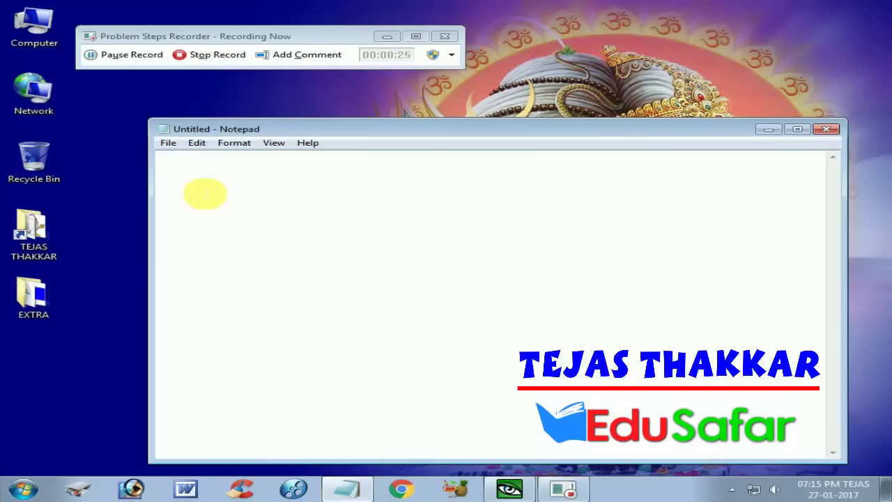
{"action": "type", "text": "c"}
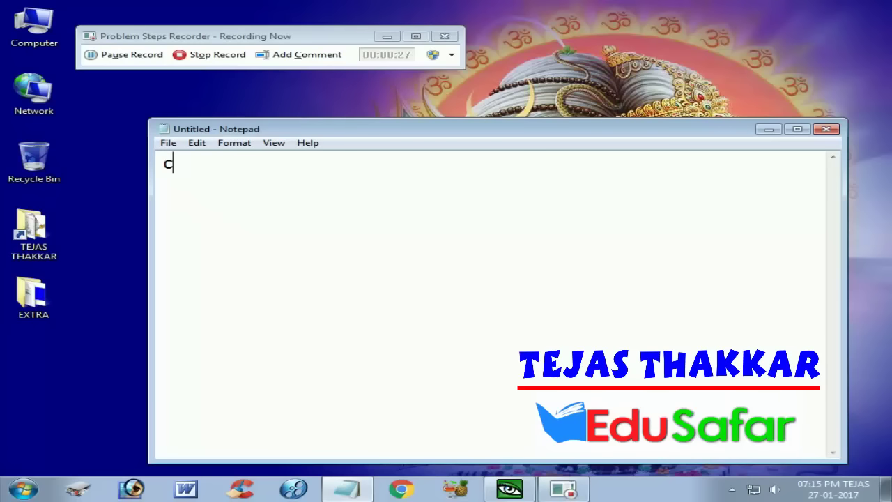
{"action": "type", "text": "OMPUTER WITH "}
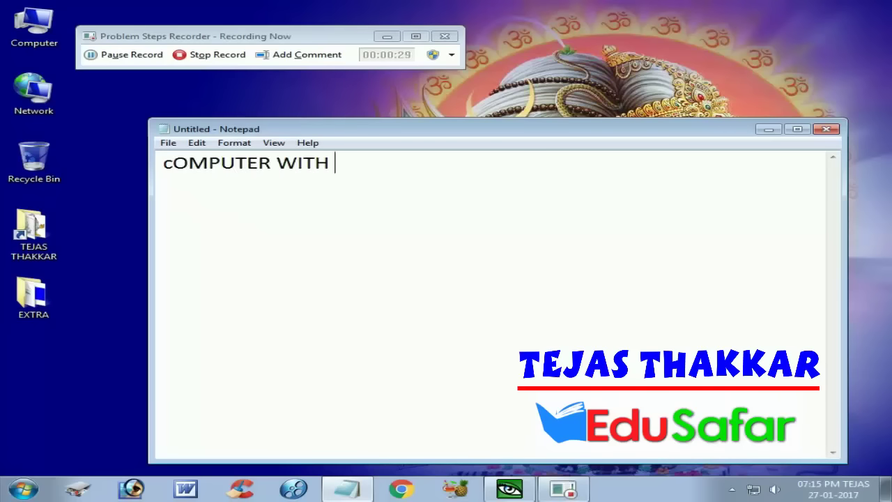
{"action": "type", "text": "eDU"}
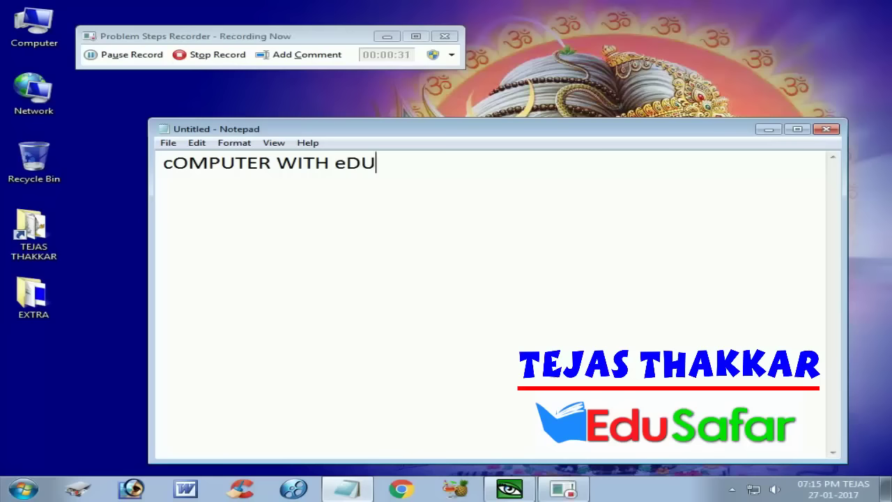
- Replace all text in the Notepad document with "Computer with EduSafar"
{"action": "key", "text": "ctrl+a"}
{"action": "type", "text": "Cop"}
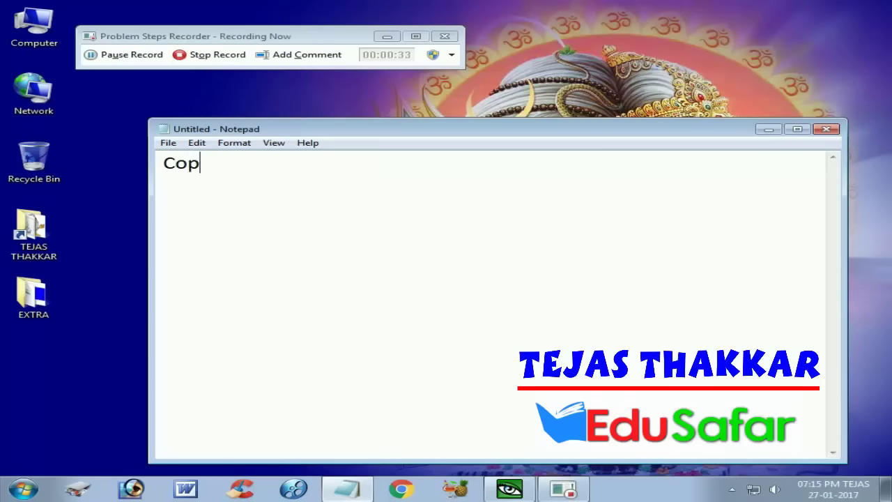
{"action": "key", "text": "BackSpace"}
{"action": "type", "text": "mputer with "}
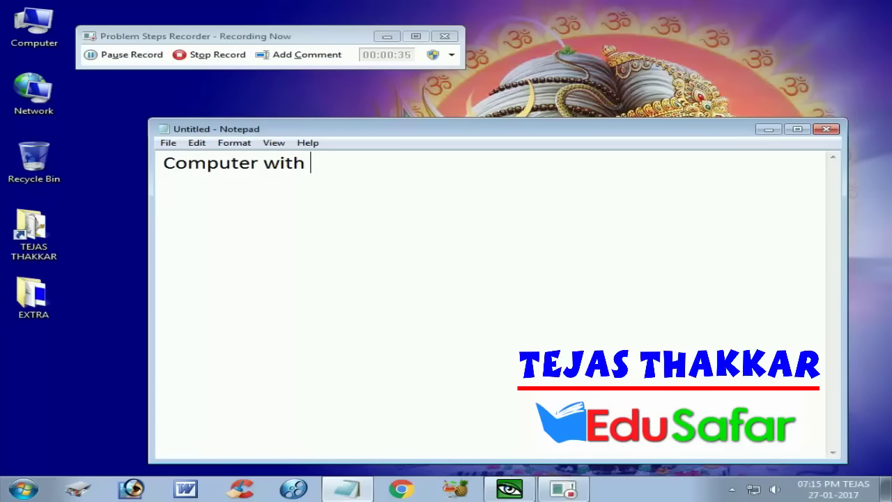
{"action": "type", "text": "EduSafar"}
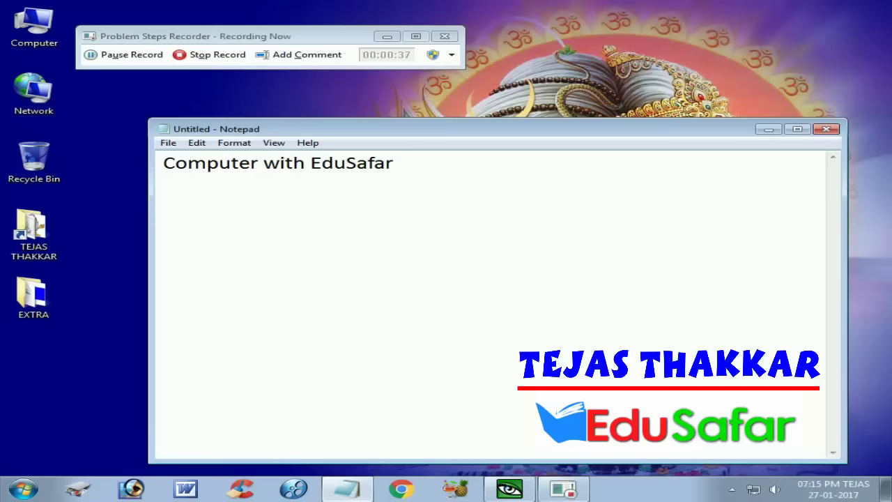
- Insert the current time and date two lines below the "Computer with EduSafar" line
{"action": "key", "text": "Return"}
{"action": "key", "text": "Return"}
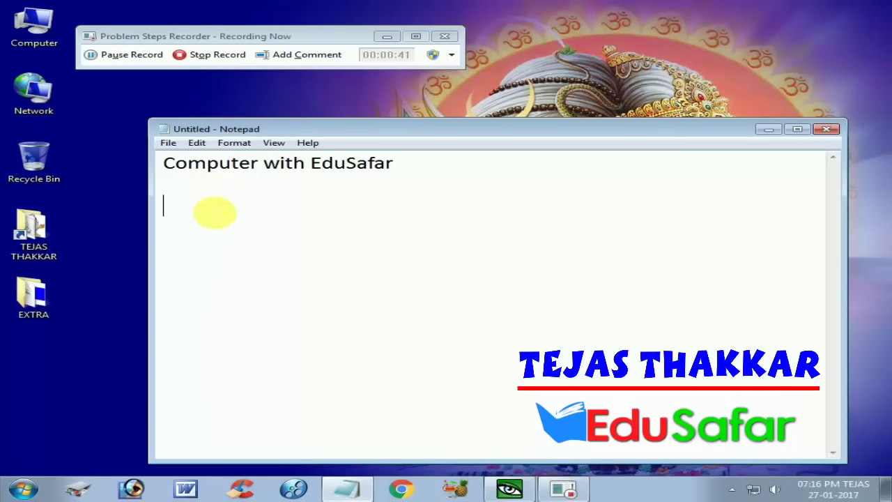
{"action": "left_click", "coordinate": [196, 147]}
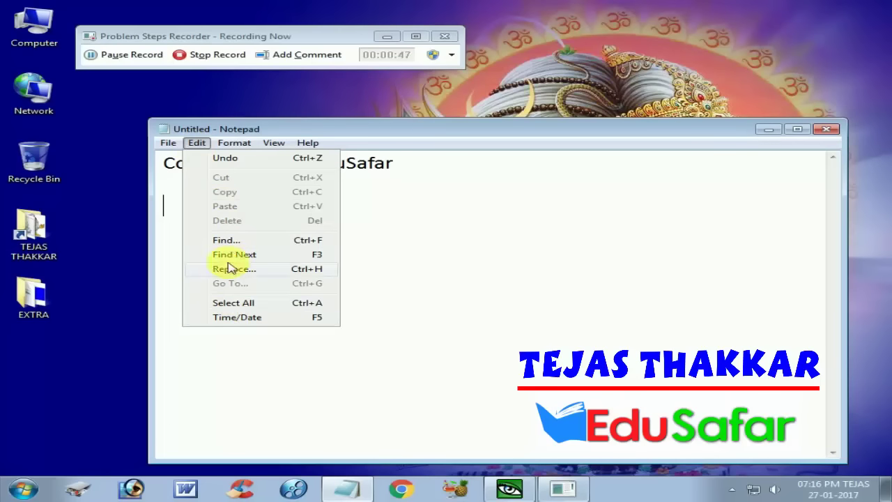
{"action": "left_click", "coordinate": [243, 318]}
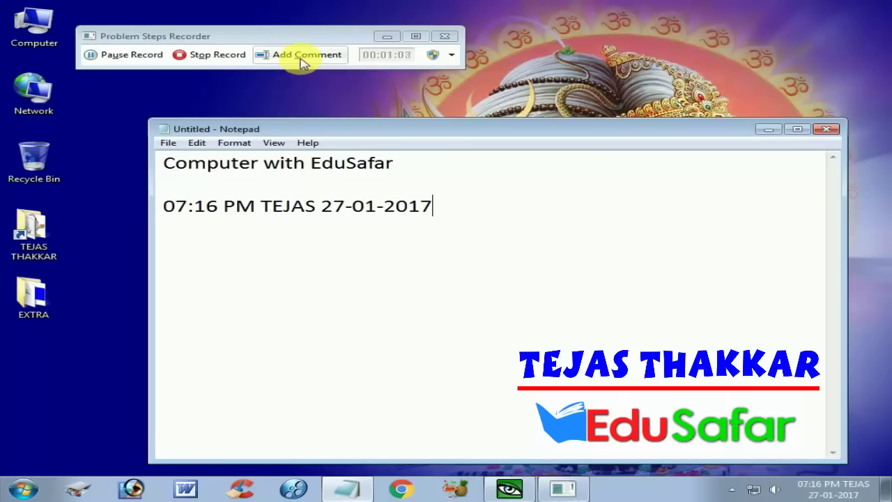
- Stop the steps recording and save it to the Desktop as a ZIP file named store
{"action": "left_click", "coordinate": [208, 56]}
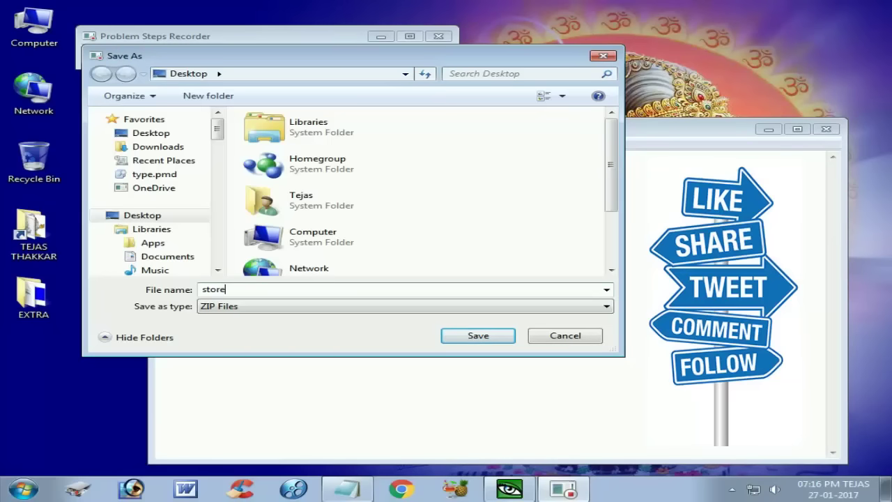
{"action": "left_click", "coordinate": [482, 337]}
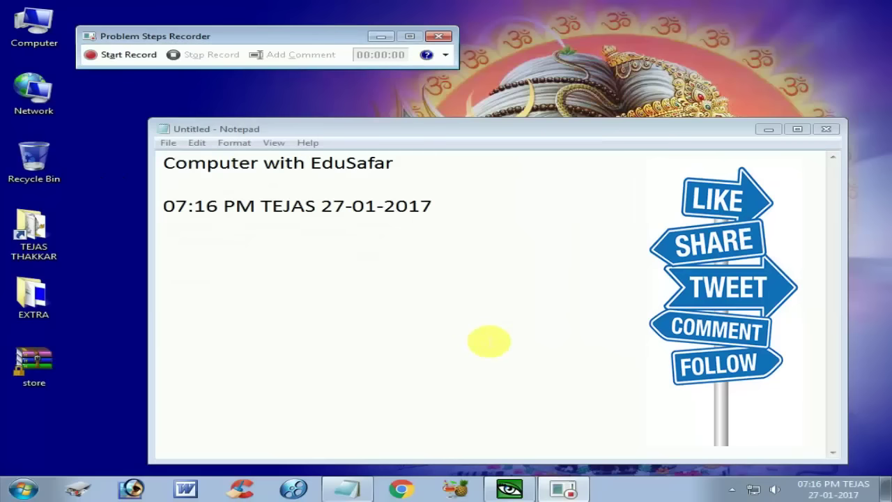
{"action": "double_click", "coordinate": [33, 365]}
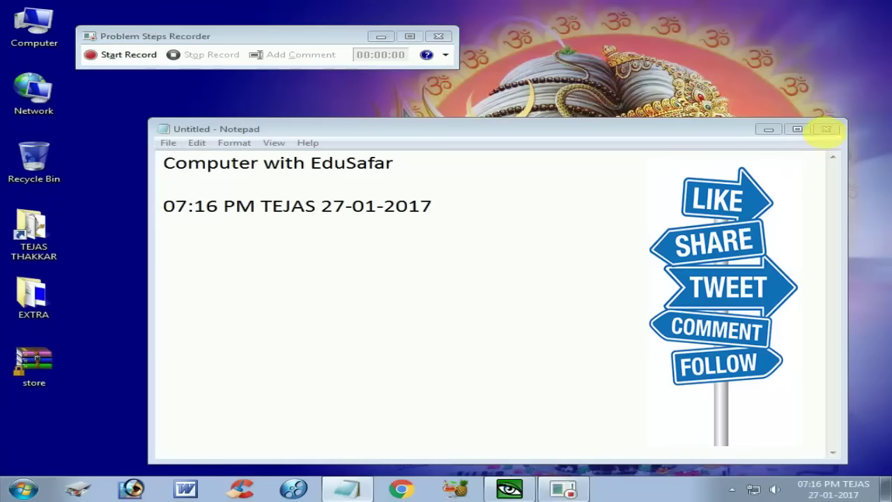
- Close the untitled Notepad document without saving it and close Problem Steps Recorder
{"action": "left_click", "coordinate": [825, 130]}
{"action": "left_click", "coordinate": [487, 249]}
{"action": "left_click", "coordinate": [438, 36]}
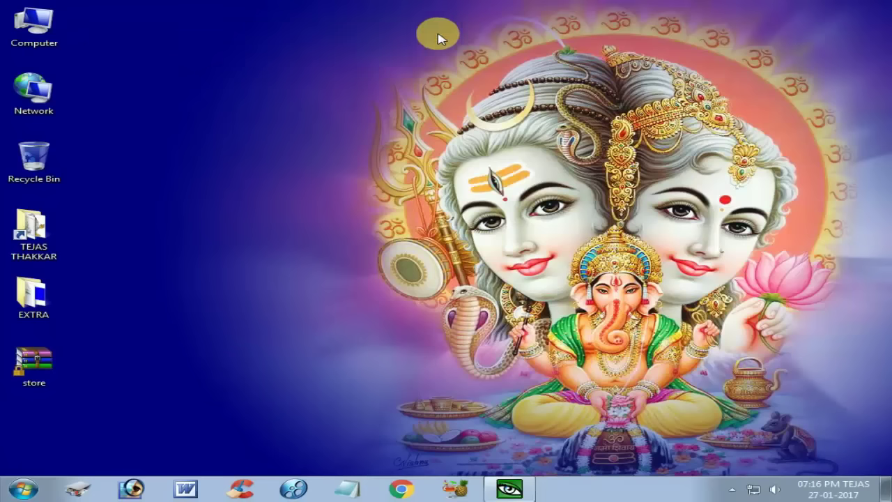
- Extract the store archive into a store folder on the desktop and open the Problem_20170127_1916 report inside it
{"action": "right_click", "coordinate": [36, 360]}
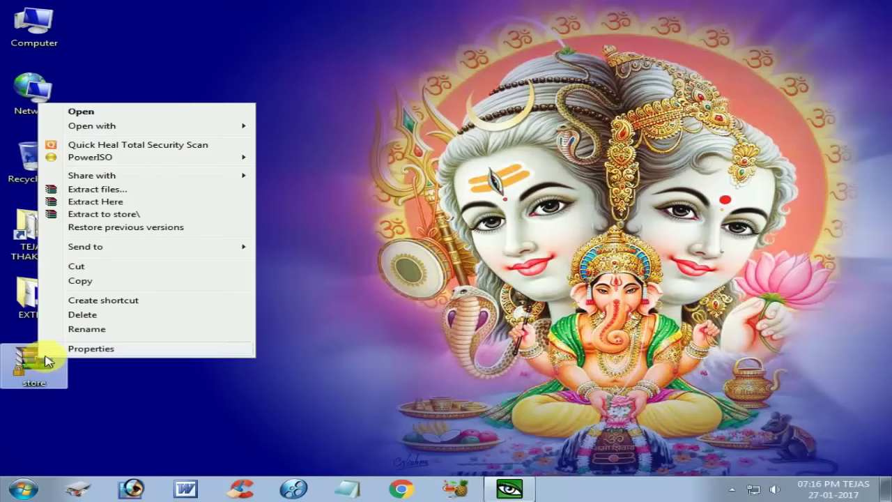
{"action": "left_click", "coordinate": [113, 214]}
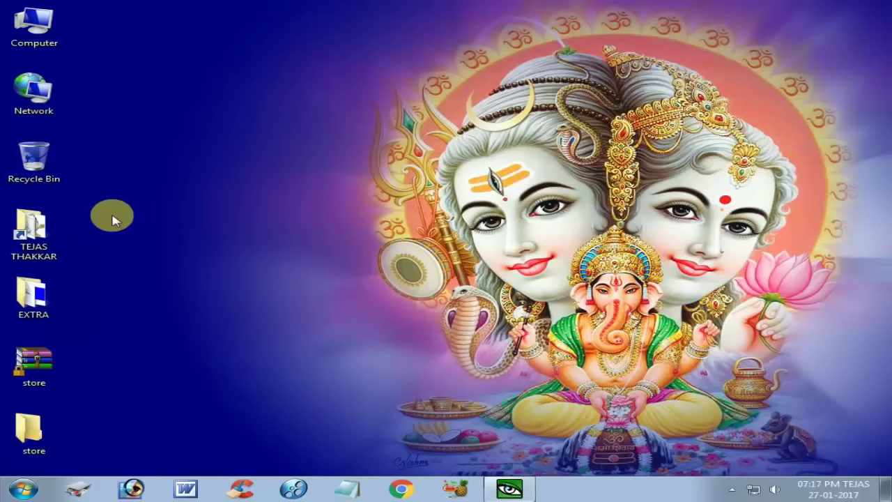
{"action": "left_click", "coordinate": [29, 430]}
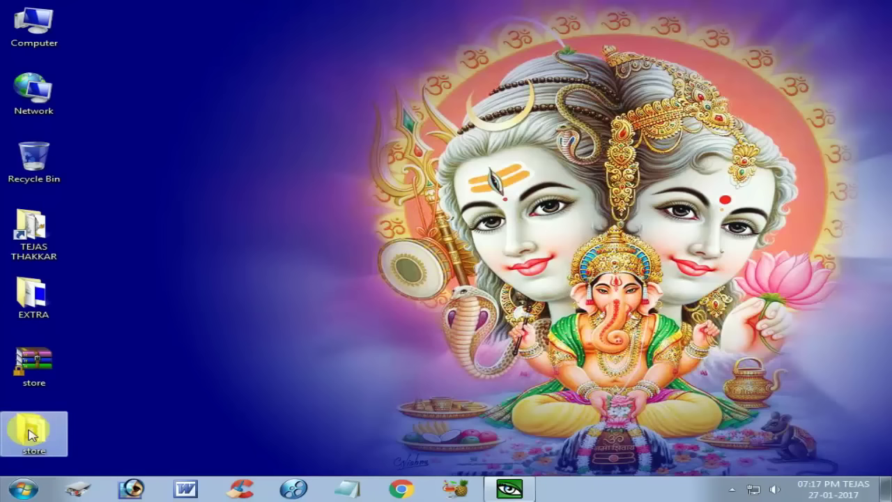
{"action": "double_click", "coordinate": [72, 354]}
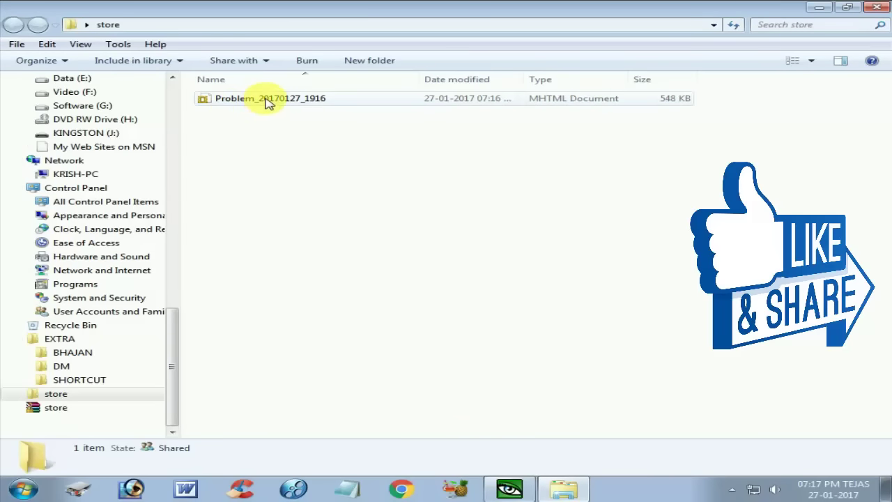
{"action": "double_click", "coordinate": [269, 105]}
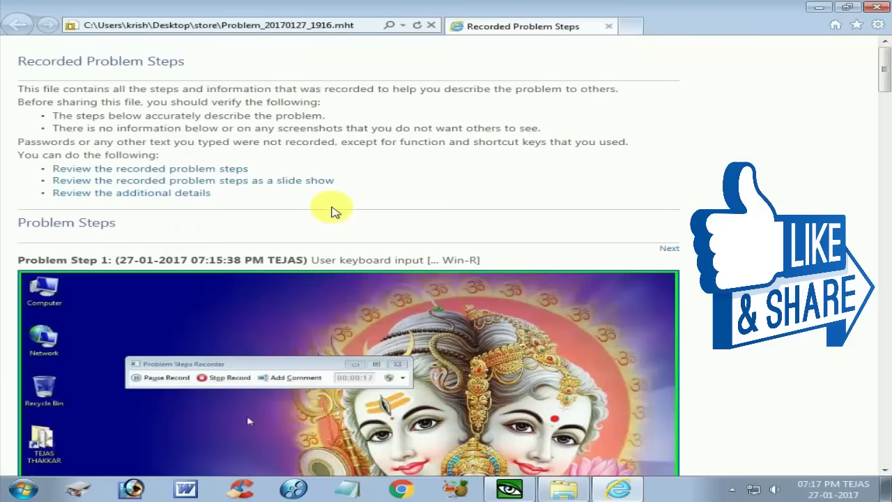
- Examine problem steps 1 to 7 with their descriptions and screenshots in the Recorded Problem Steps report
{"action": "scroll", "coordinate": [348, 258], "scroll_direction": "down", "scroll_amount": 3}
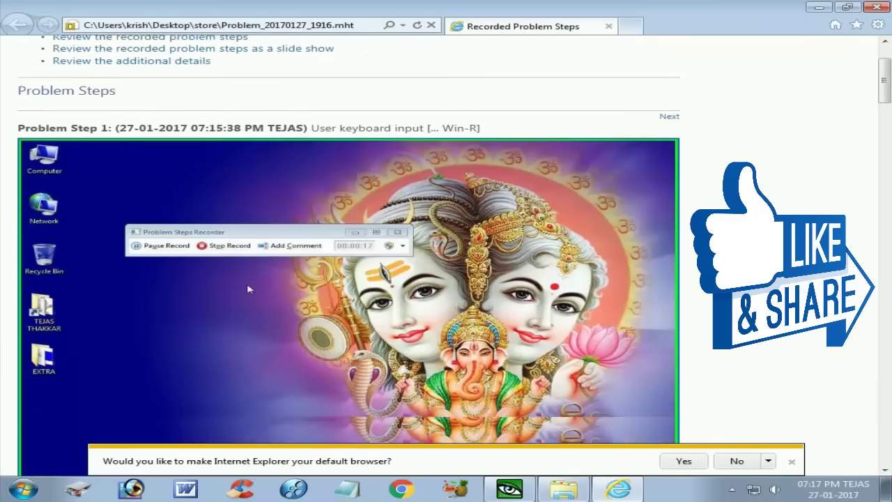
{"action": "scroll", "coordinate": [349, 258], "scroll_direction": "up", "scroll_amount": 3}
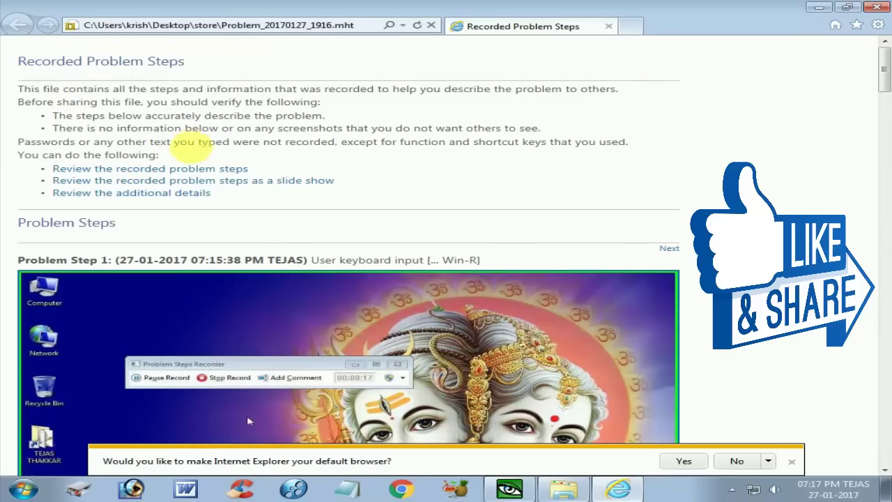
{"action": "scroll", "coordinate": [183, 249], "scroll_direction": "down", "scroll_amount": 2}
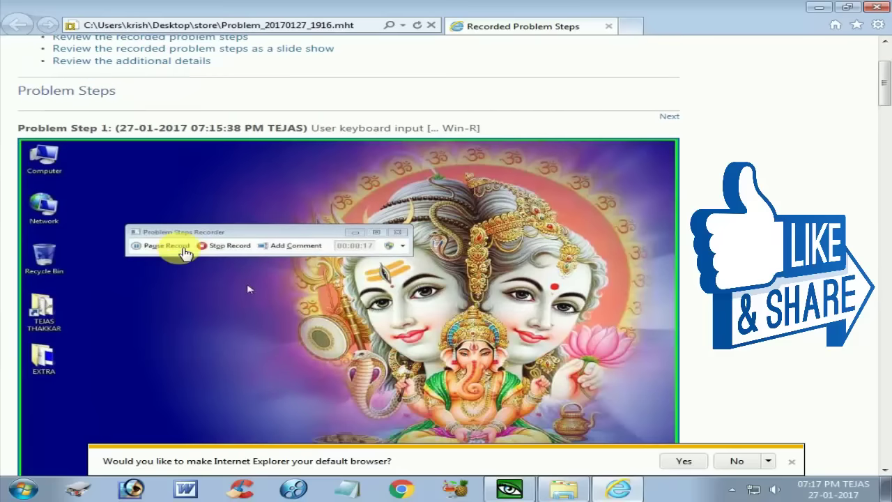
{"action": "scroll", "coordinate": [163, 264], "scroll_direction": "down", "scroll_amount": 1}
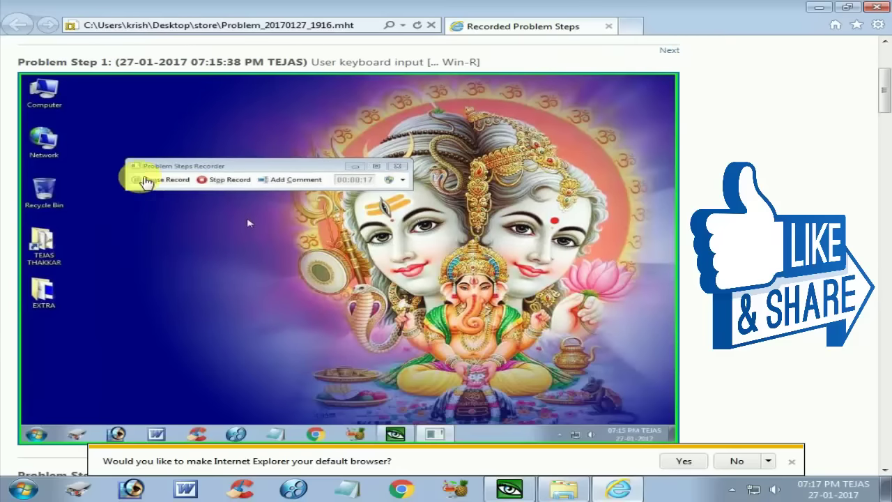
{"action": "scroll", "coordinate": [452, 324], "scroll_direction": "down", "scroll_amount": 7}
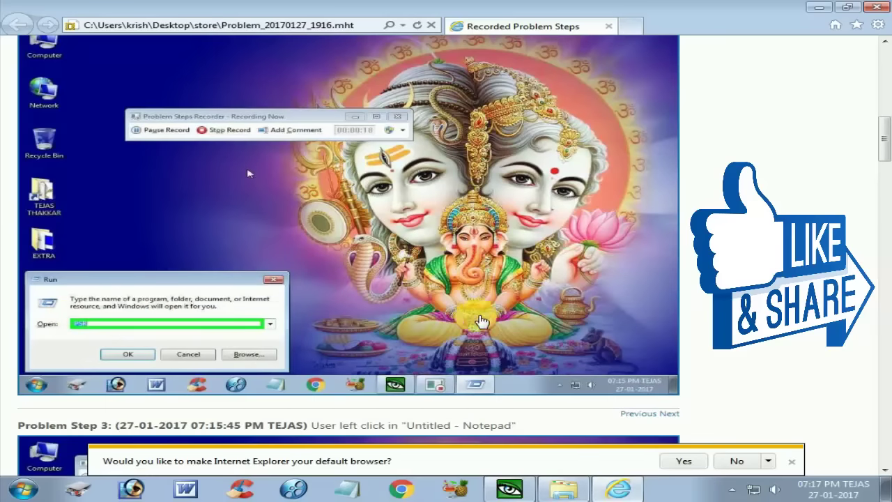
{"action": "scroll", "coordinate": [247, 173], "scroll_direction": "down", "scroll_amount": 5}
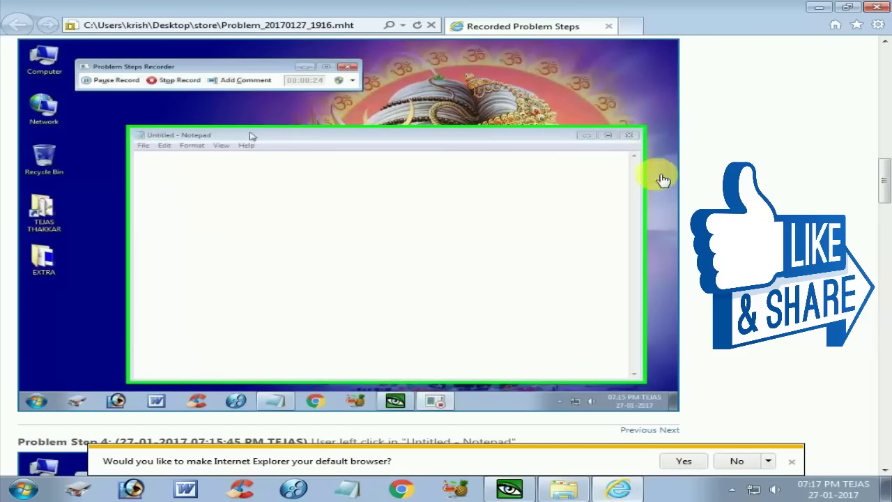
{"action": "scroll", "coordinate": [321, 307], "scroll_direction": "down", "scroll_amount": 1}
{"action": "scroll", "coordinate": [321, 307], "scroll_direction": "down", "scroll_amount": 5}
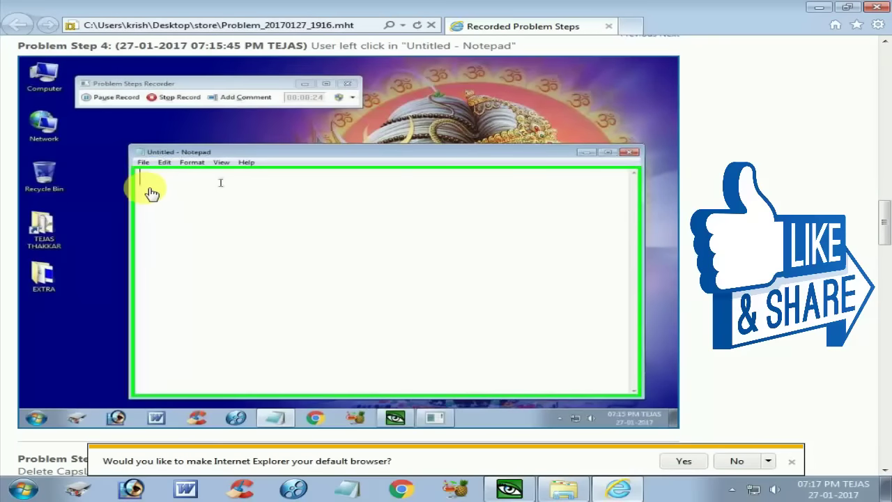
{"action": "scroll", "coordinate": [200, 255], "scroll_direction": "down", "scroll_amount": 6}
{"action": "scroll", "coordinate": [202, 260], "scroll_direction": "down", "scroll_amount": 4}
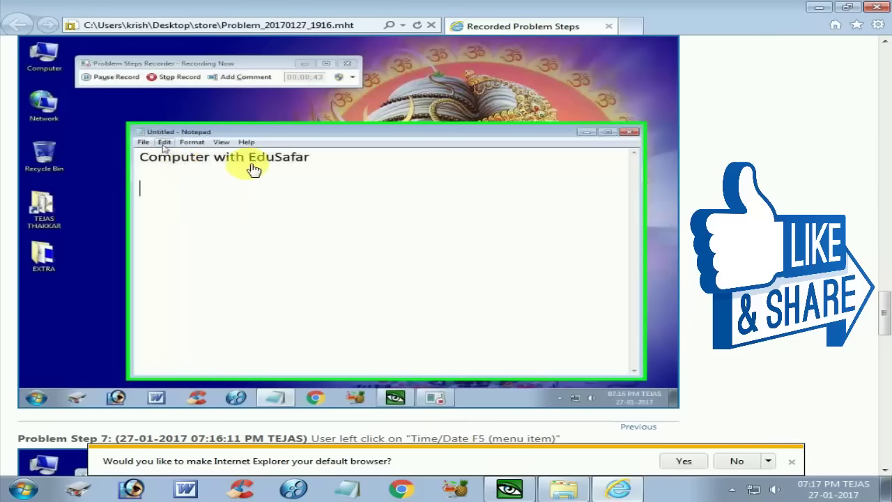
{"action": "scroll", "coordinate": [267, 174], "scroll_direction": "down", "scroll_amount": 5}
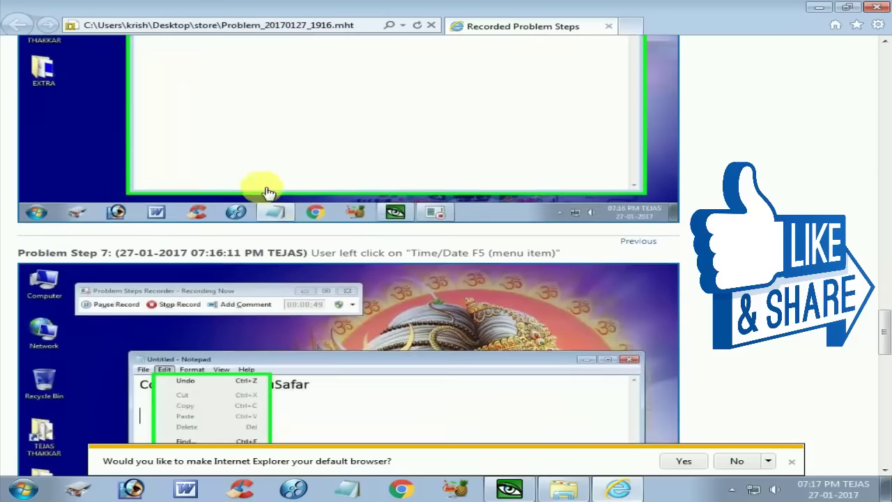
{"action": "scroll", "coordinate": [279, 220], "scroll_direction": "down", "scroll_amount": 1}
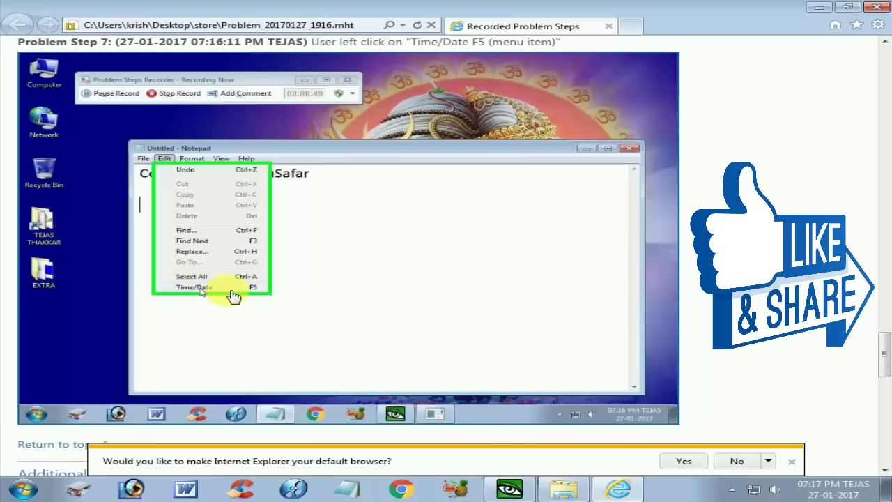
- Read the Additional Details section at the end of the report and return to the start of the report
{"action": "scroll", "coordinate": [219, 296], "scroll_direction": "down", "scroll_amount": 10}
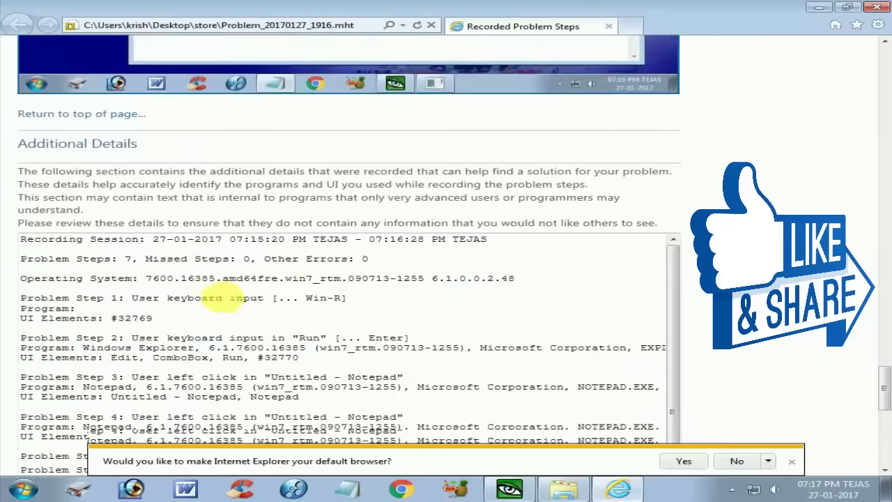
{"action": "scroll", "coordinate": [219, 296], "scroll_direction": "up", "scroll_amount": 2}
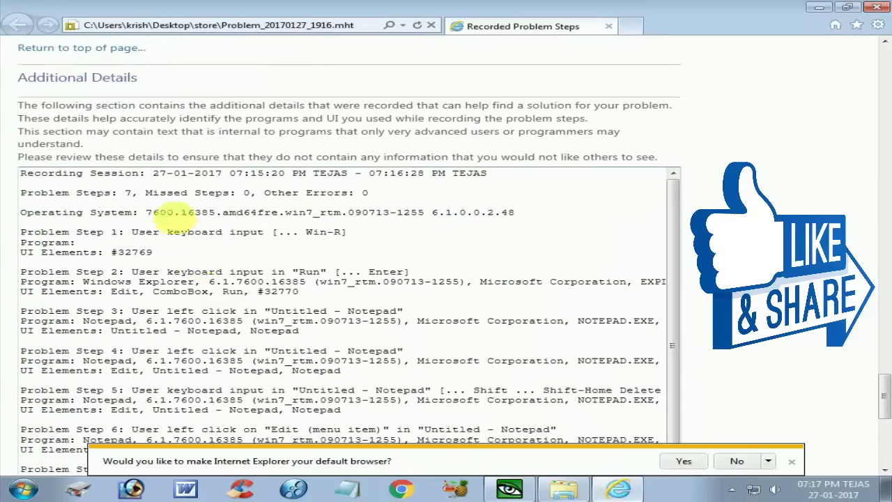
{"action": "scroll", "coordinate": [235, 270], "scroll_direction": "down", "scroll_amount": 3}
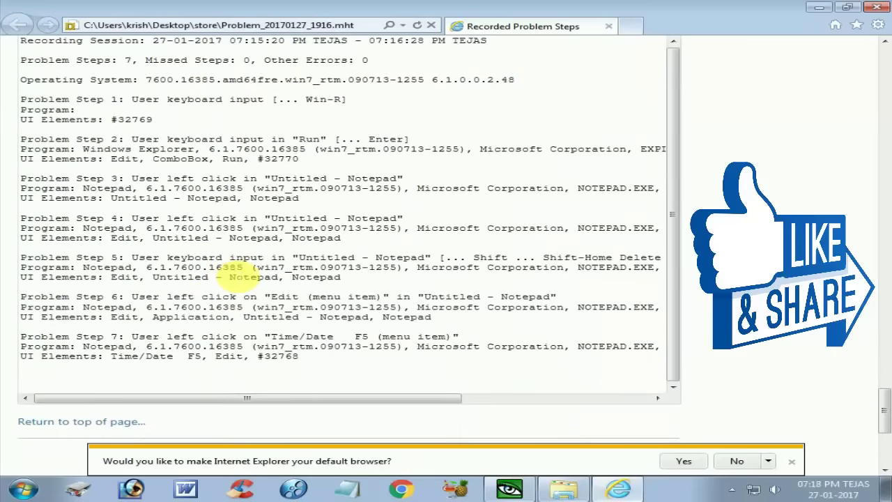
{"action": "scroll", "coordinate": [241, 280], "scroll_direction": "up", "scroll_amount": 4}
{"action": "scroll", "coordinate": [240, 282], "scroll_direction": "up", "scroll_amount": 15}
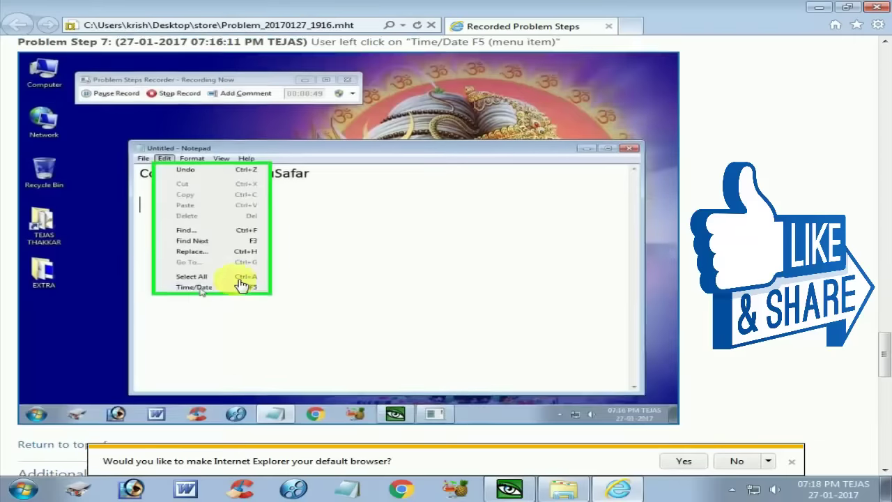
{"action": "scroll", "coordinate": [237, 279], "scroll_direction": "up", "scroll_amount": 10}
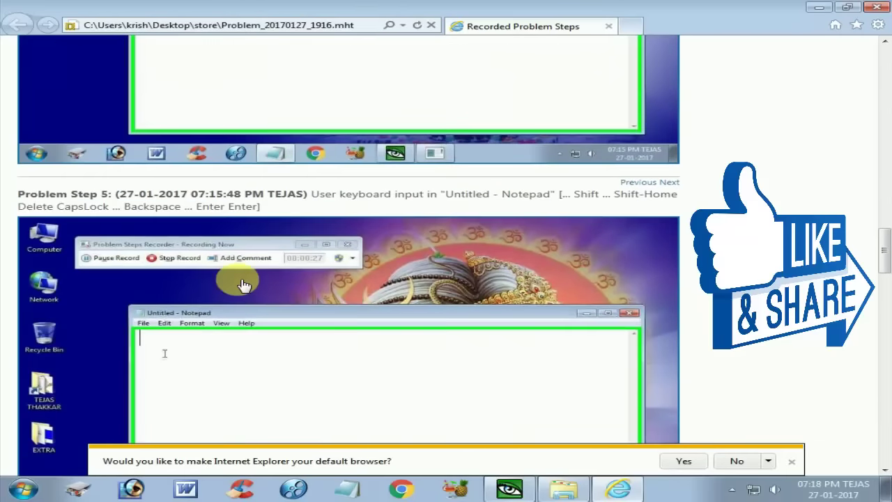
{"action": "scroll", "coordinate": [243, 284], "scroll_direction": "up", "scroll_amount": 10}
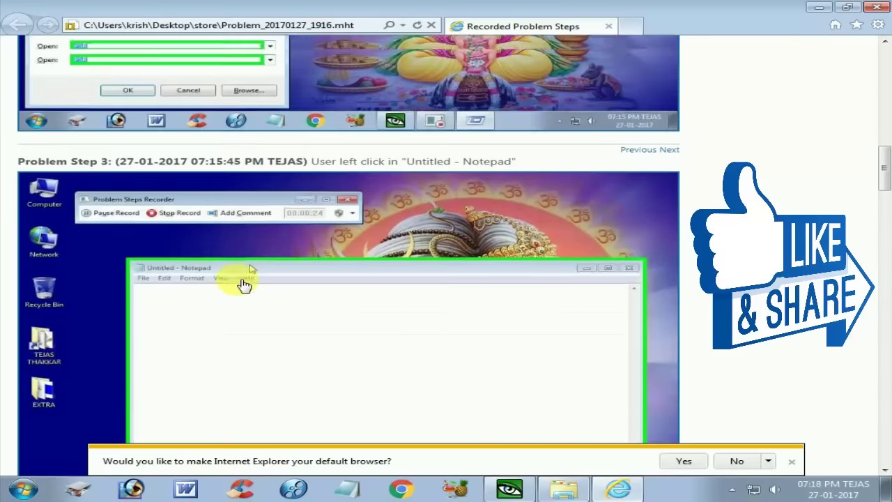
{"action": "scroll", "coordinate": [243, 284], "scroll_direction": "up", "scroll_amount": 8}
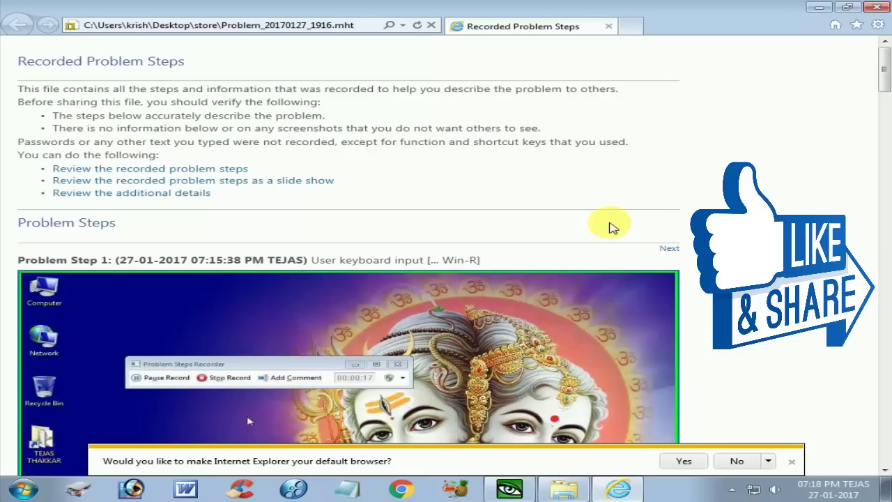
- Review the first three recorded problem steps in the report once more
{"action": "scroll", "coordinate": [613, 230], "scroll_direction": "down", "scroll_amount": 5}
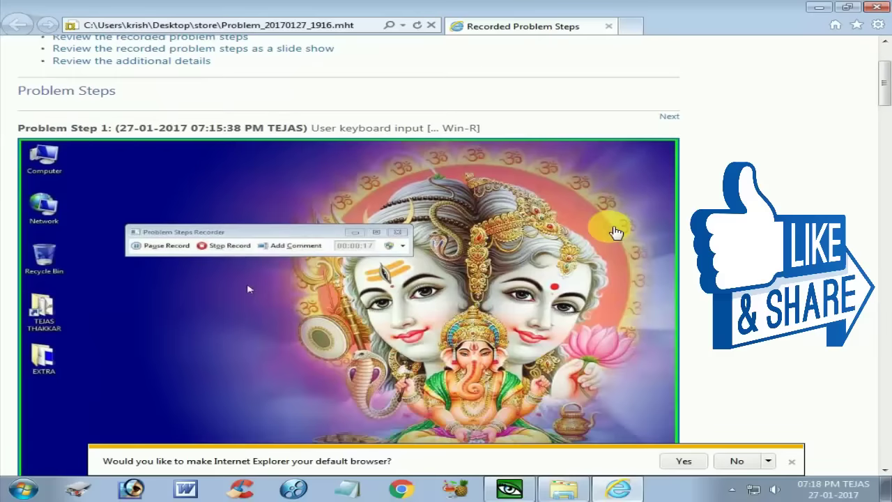
{"action": "scroll", "coordinate": [620, 239], "scroll_direction": "down", "scroll_amount": 2}
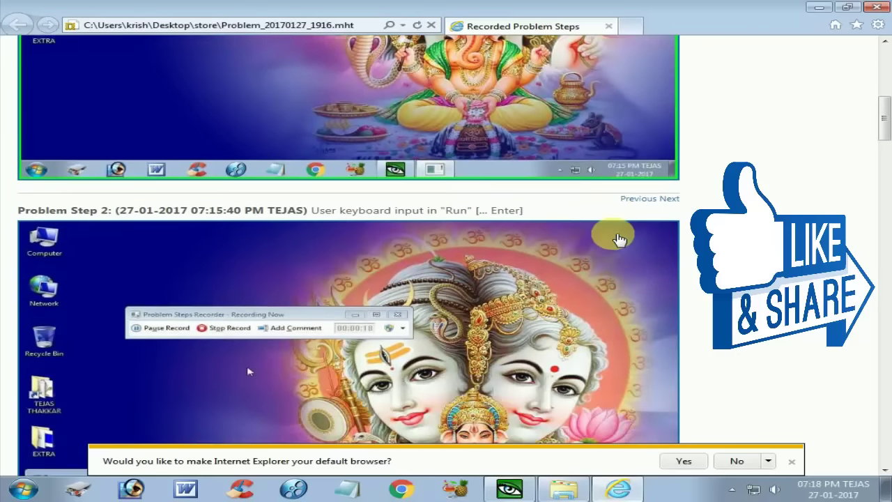
{"action": "scroll", "coordinate": [619, 239], "scroll_direction": "down", "scroll_amount": 1}
{"action": "scroll", "coordinate": [687, 258], "scroll_direction": "down", "scroll_amount": 2}
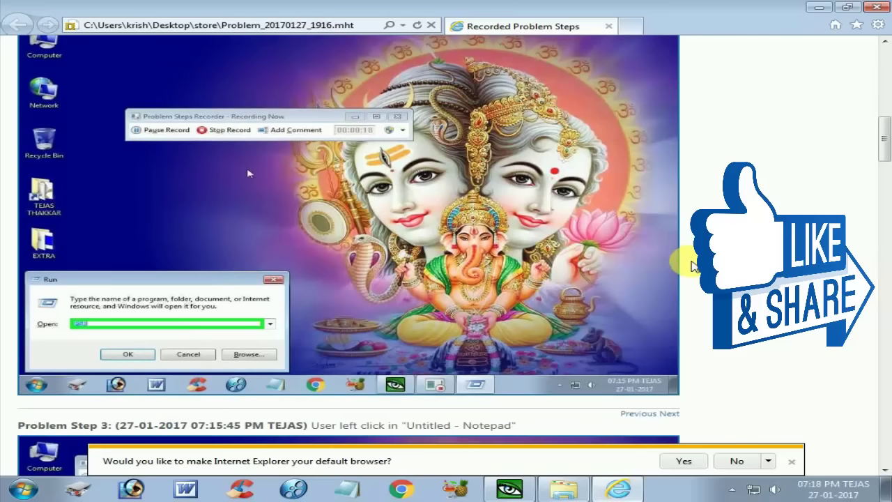
{"action": "scroll", "coordinate": [692, 265], "scroll_direction": "down", "scroll_amount": 3}
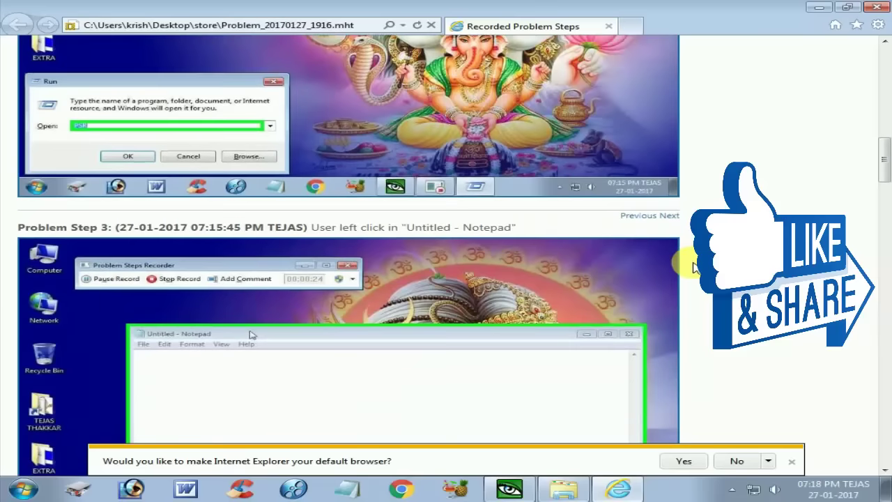
{"action": "scroll", "coordinate": [693, 266], "scroll_direction": "down", "scroll_amount": 1}
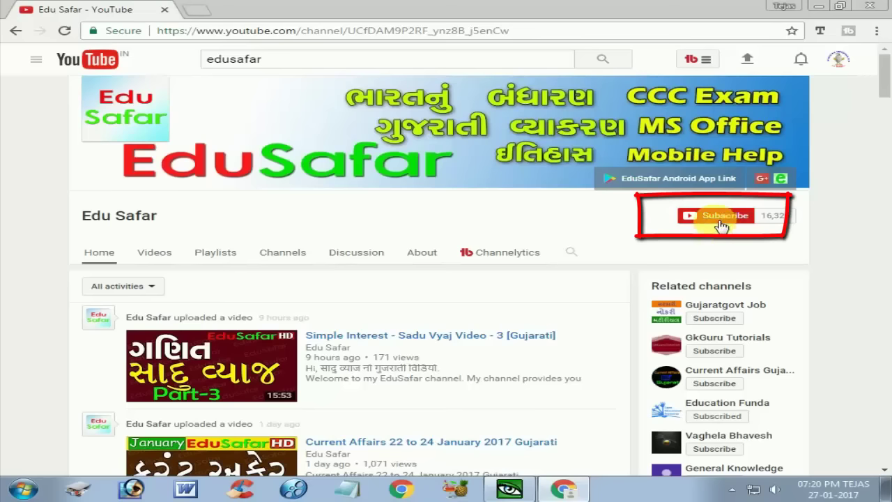
- Subscribe to the Edu Safar YouTube channel and turn on all notifications for it, saving the setting
{"action": "left_click", "coordinate": [722, 218]}
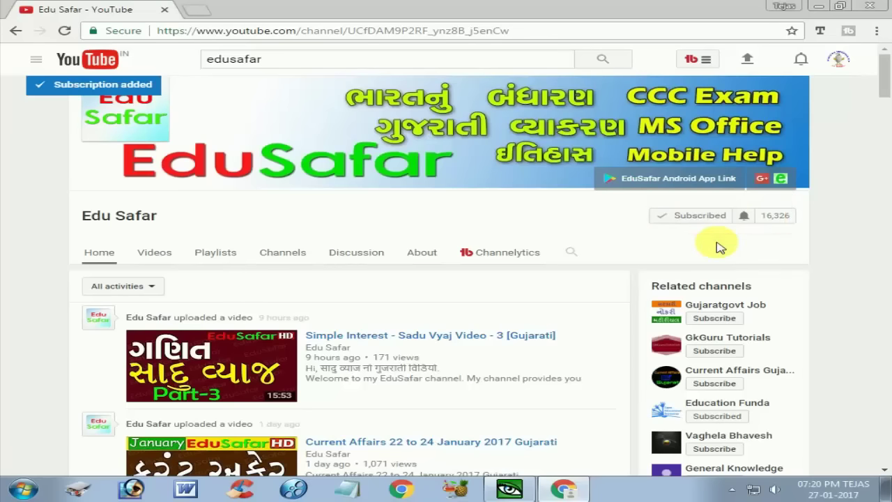
{"action": "left_click", "coordinate": [744, 217]}
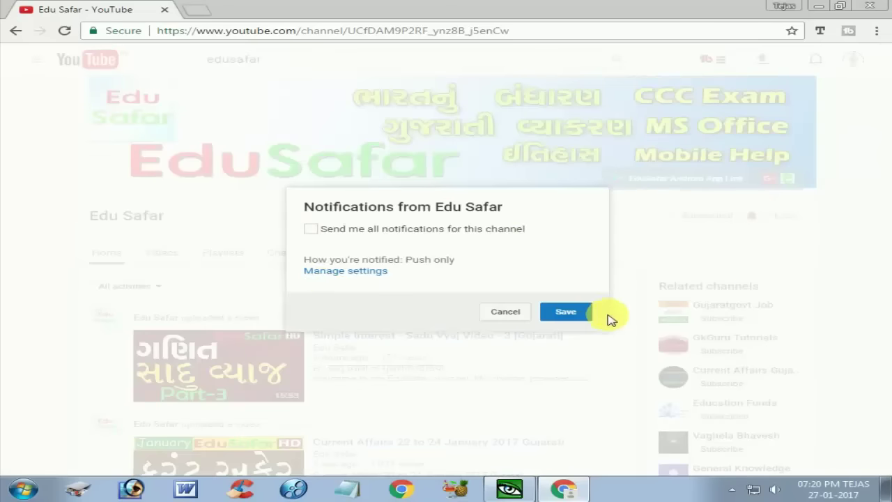
{"action": "left_click", "coordinate": [310, 230]}
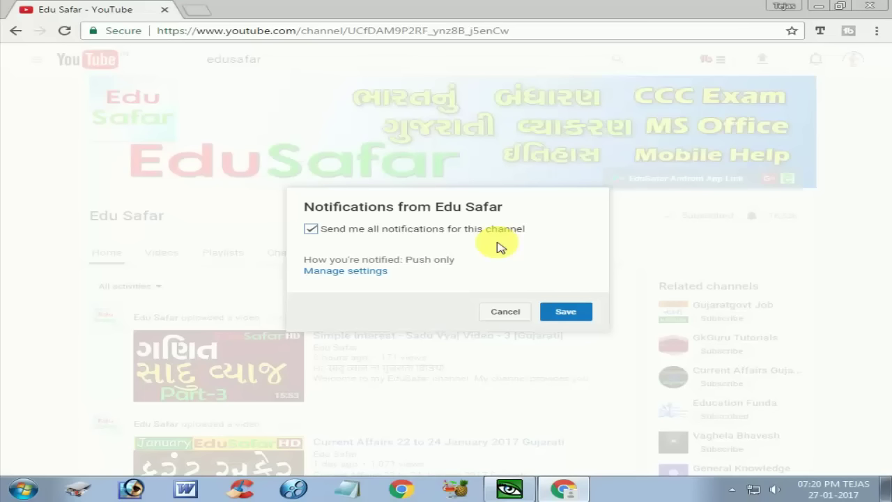
{"action": "left_click", "coordinate": [567, 317]}
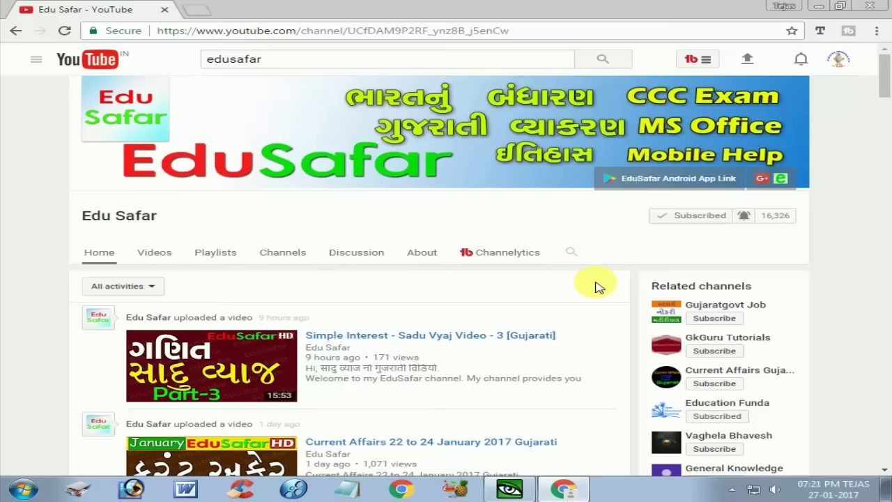
{"action": "key", "text": "Tab"}
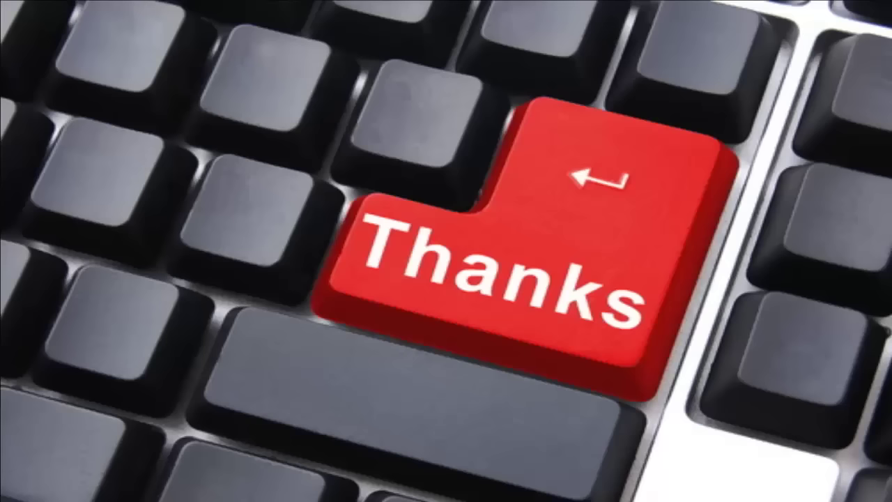